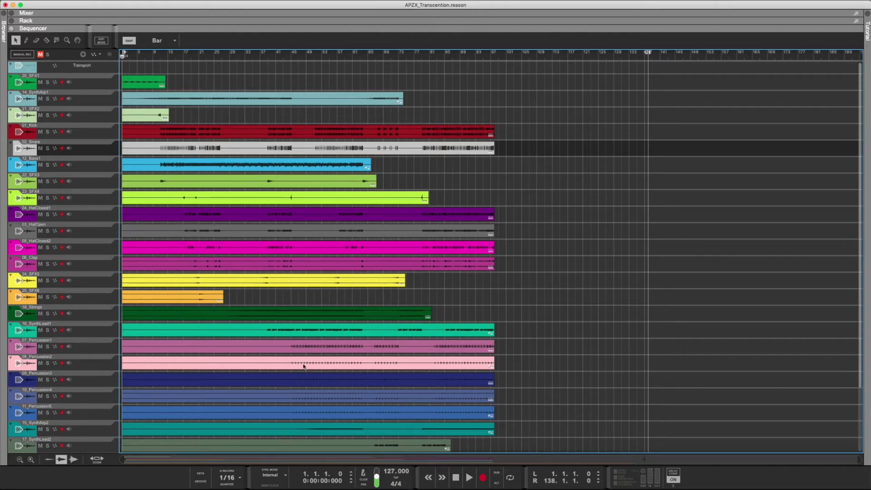
Review the full list of audio tracks in the arrangement and show the mixer alongside the sequencer
scroll(304, 366, "down", 4)
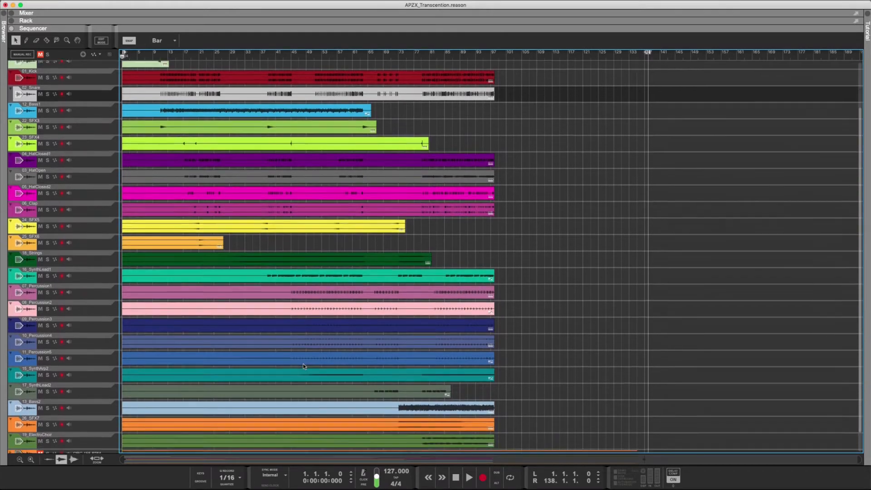
scroll(304, 366, "down", 1)
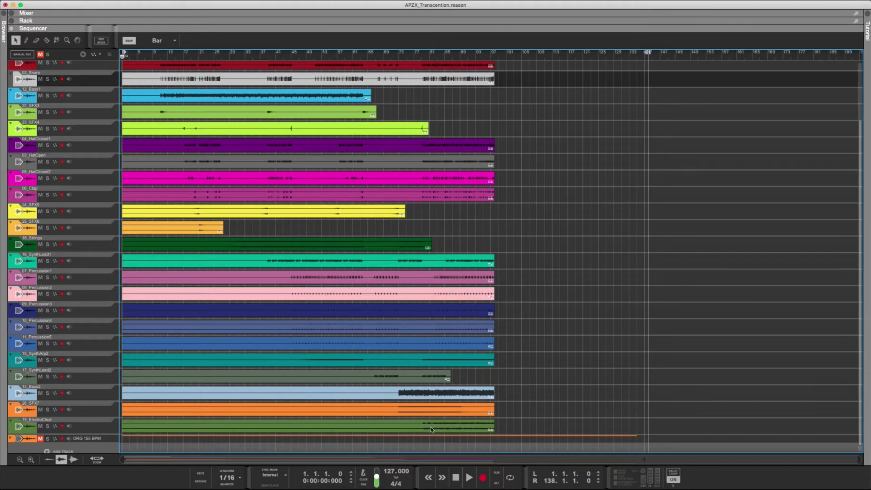
scroll(452, 310, "up", 5)
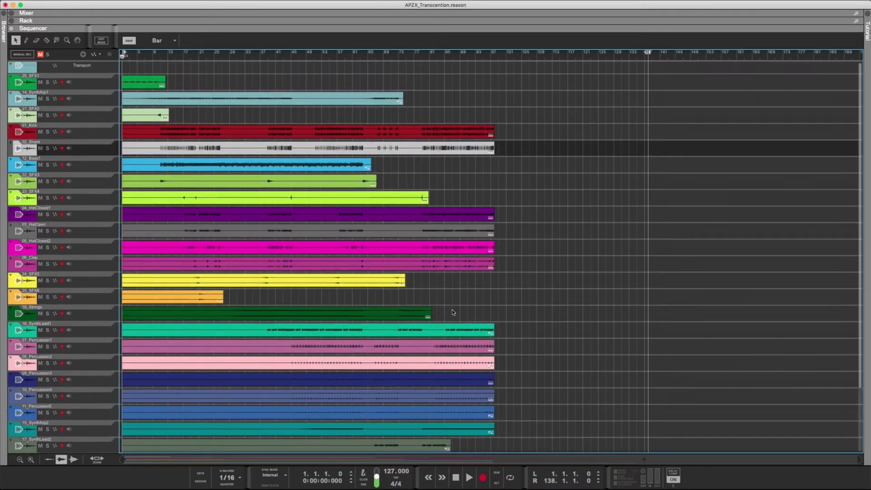
key("F6")
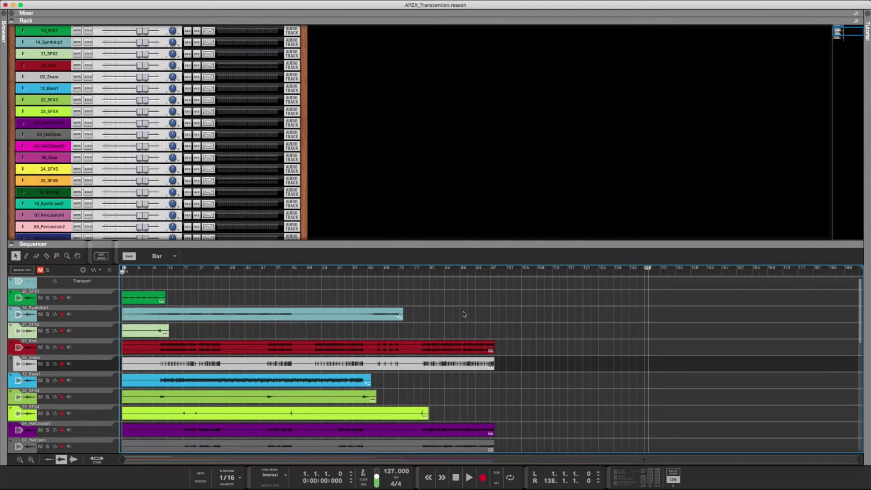
key("F5")
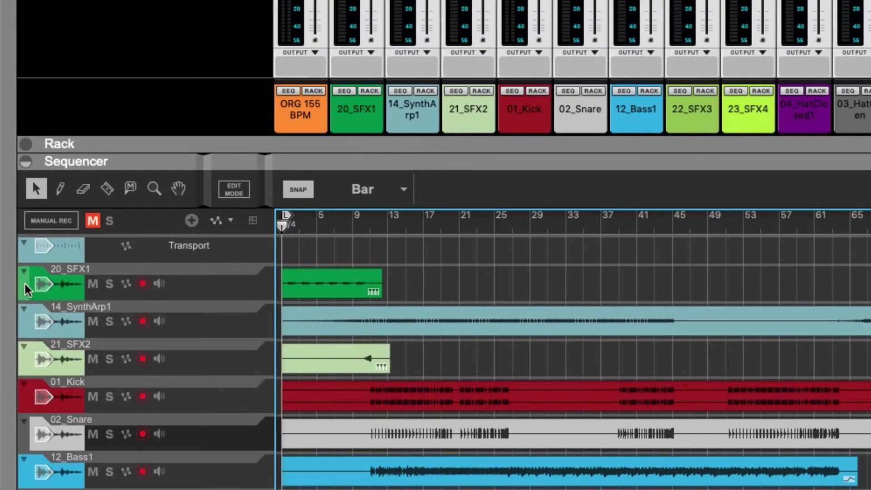
Move the 20_SFX1 track below 14_SynthArp1 and sort the selected device group so the mixer order matches the sequencer
left_click_drag(25, 291, 35, 340)
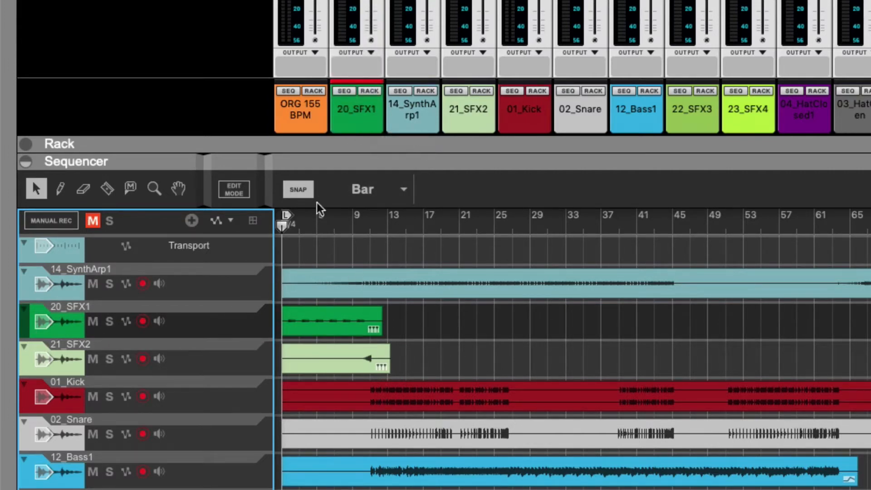
left_click(23, 287)
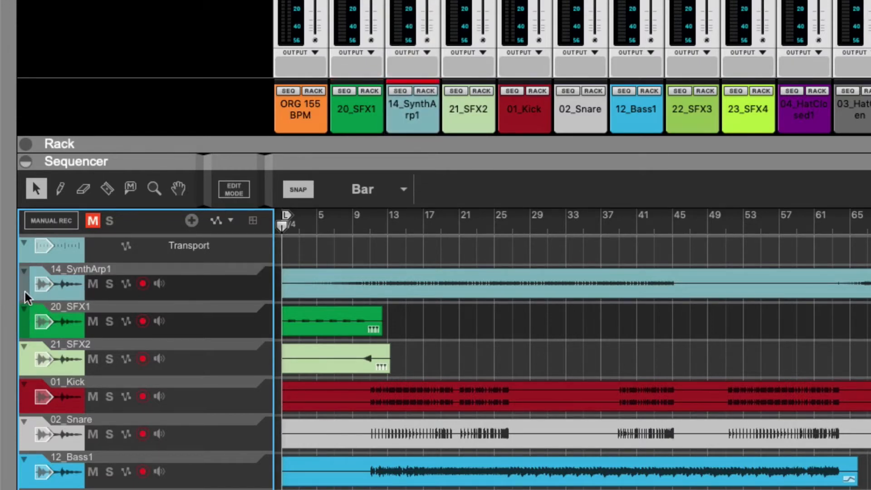
right_click(26, 292)
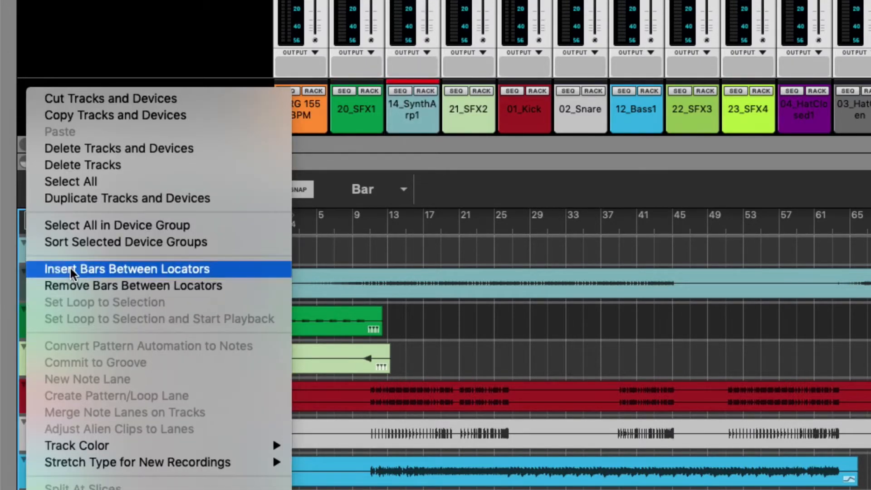
left_click(127, 241)
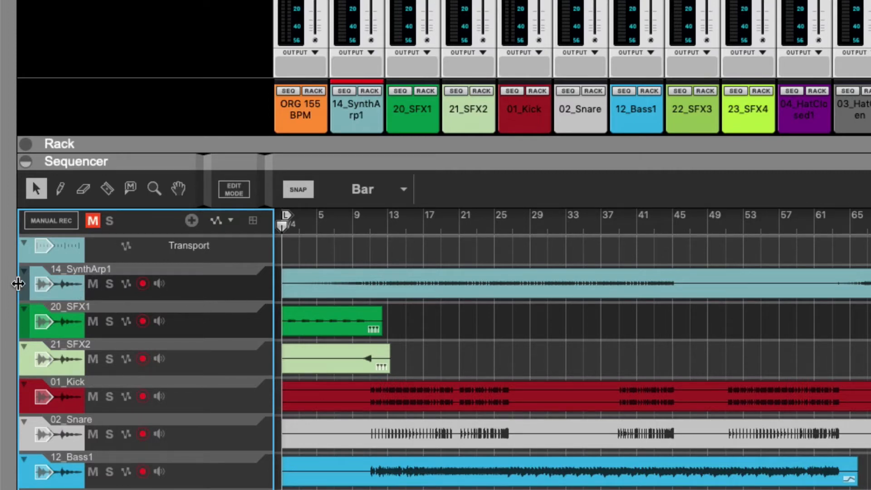
right_click(24, 285)
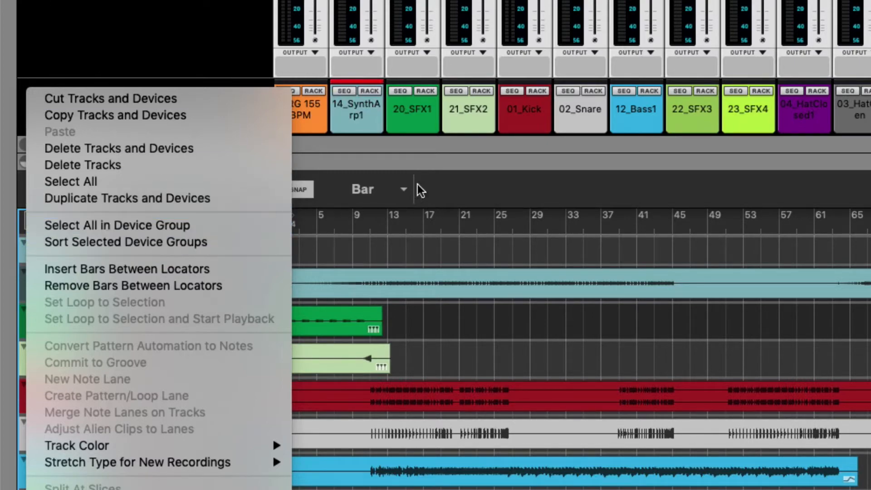
left_click(456, 166)
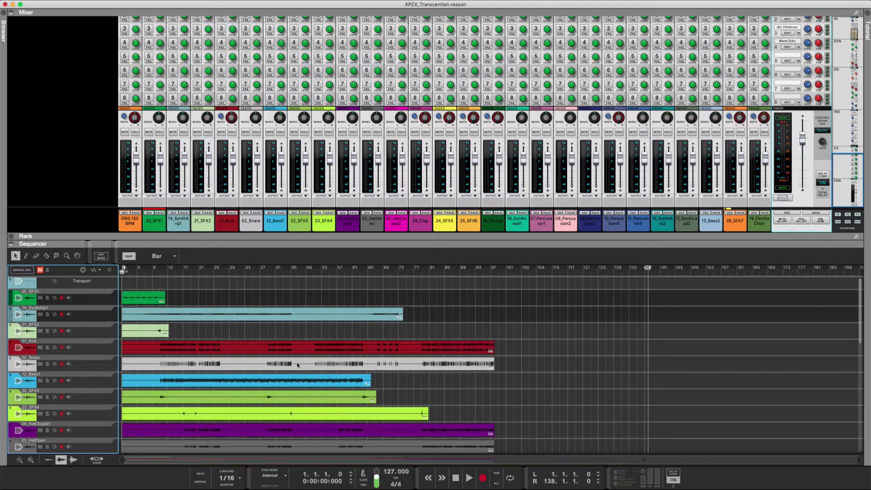
Examine all sequencer tracks and their mixer channel strips, from the input and dynamics sections to the faders
scroll(356, 374, "down", 15)
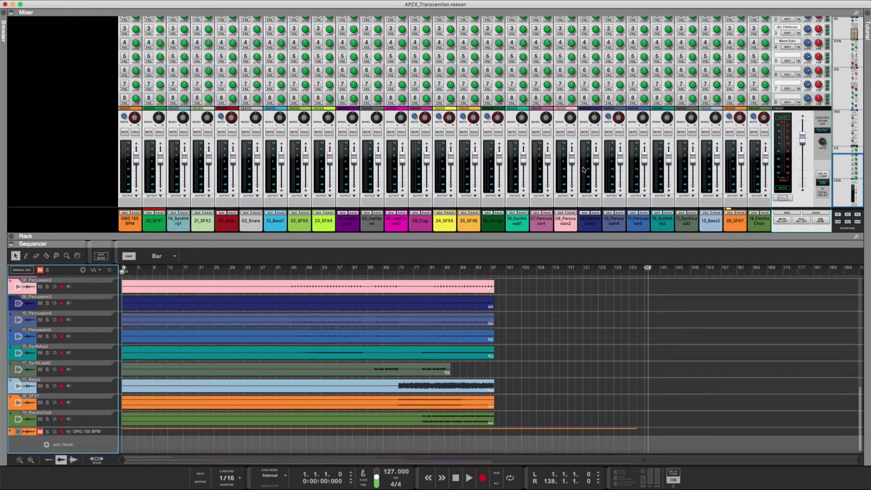
scroll(584, 166, "up", 10)
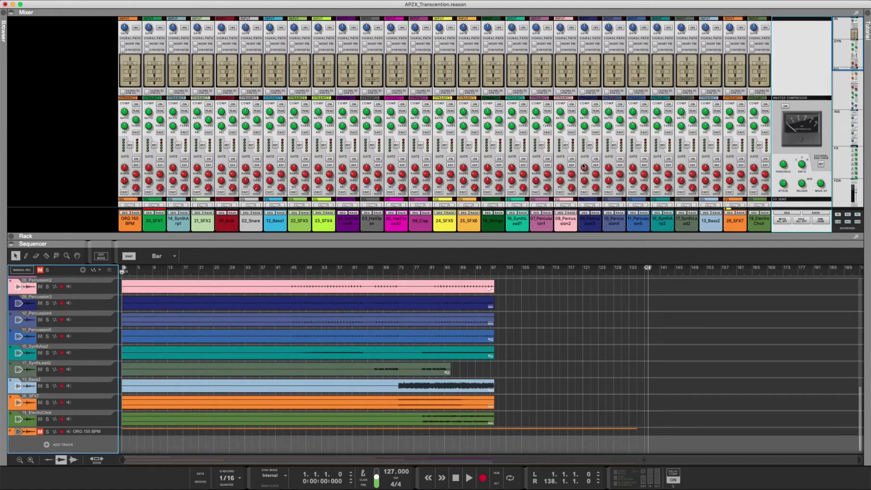
scroll(584, 167, "down", 10)
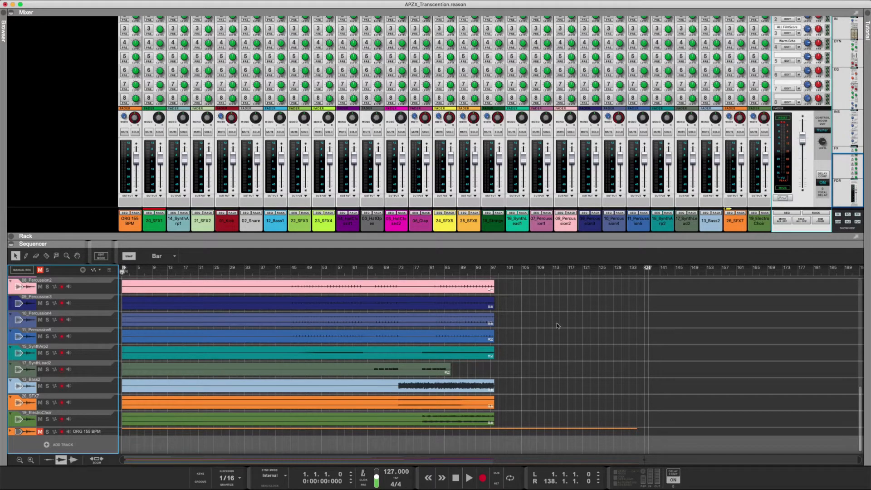
scroll(504, 345, "up", 10)
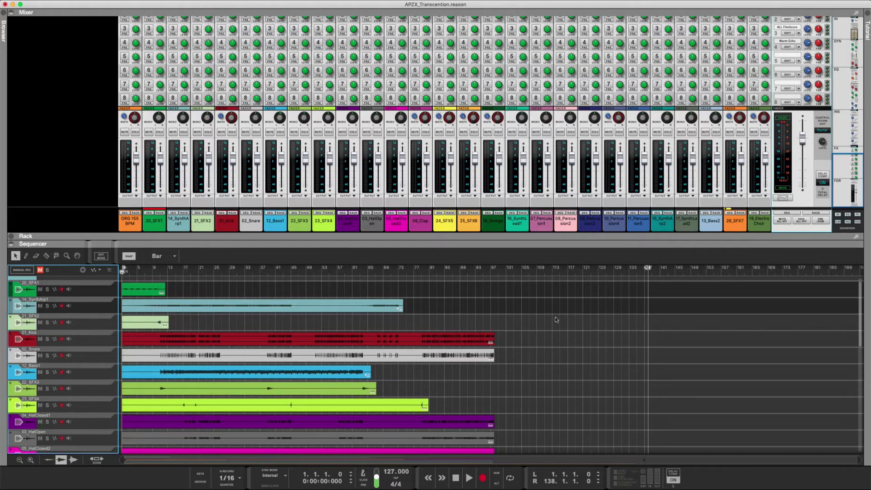
scroll(564, 312, "down", 2)
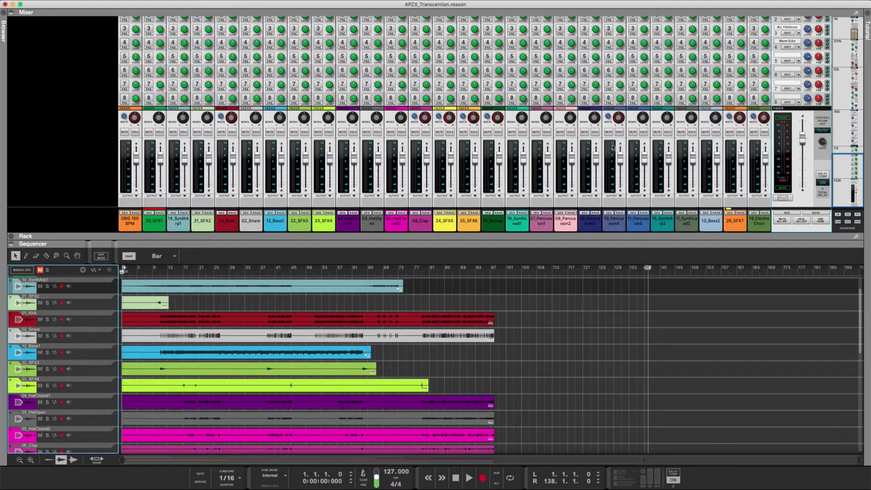
Play the song from bar 1, nudging the master fader to about 0.39 dB and back while following the lower tracks
key("space")
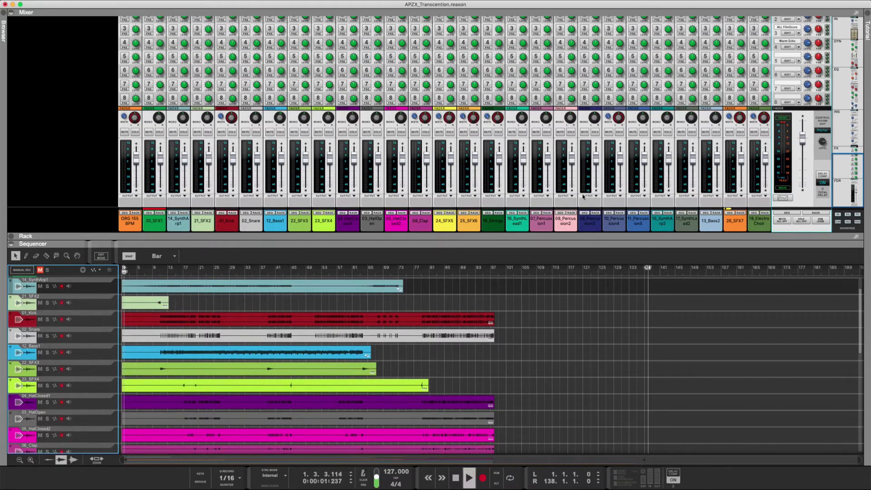
left_click_drag(804, 140, 803, 137)
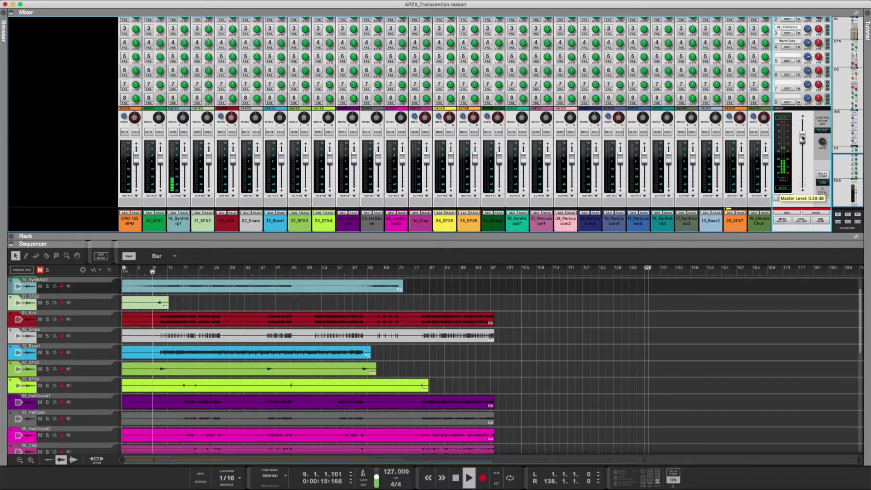
left_click_drag(803, 138, 802, 140)
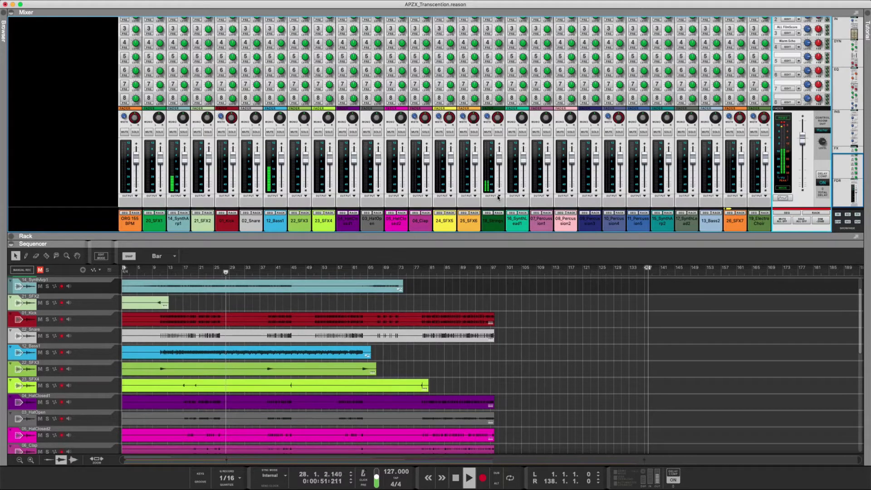
scroll(539, 316, "down", 3)
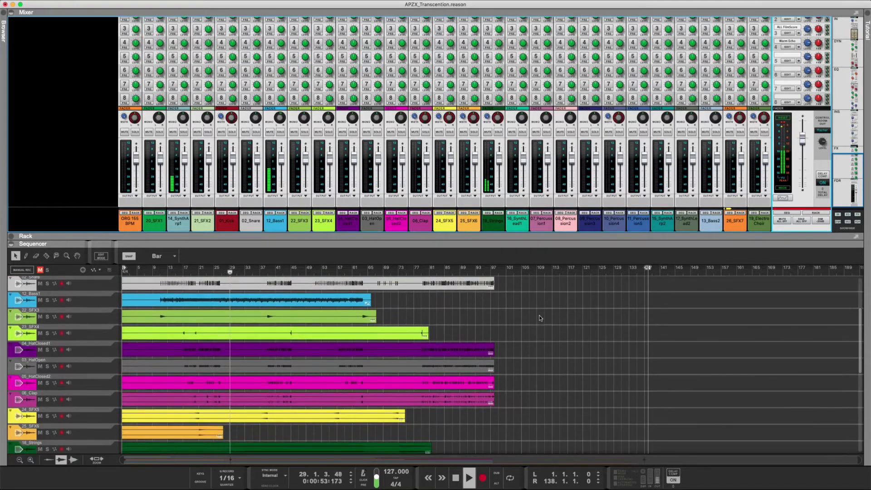
scroll(539, 317, "down", 9)
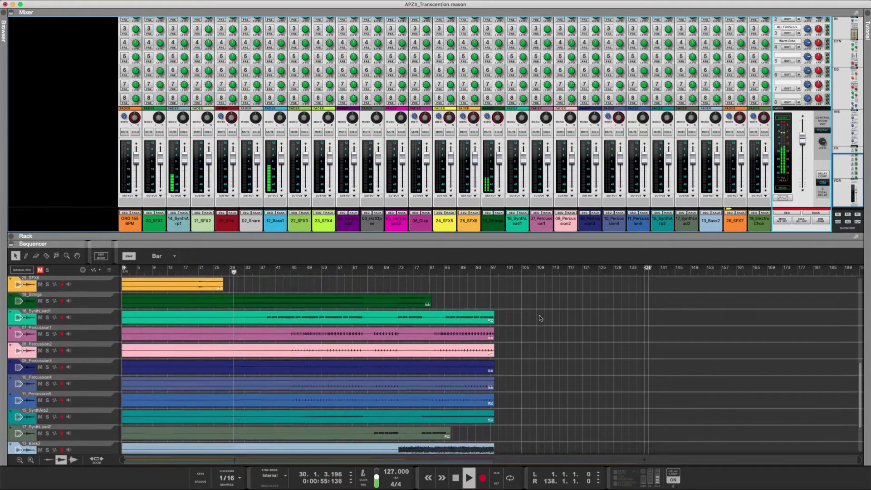
scroll(539, 317, "down", 2)
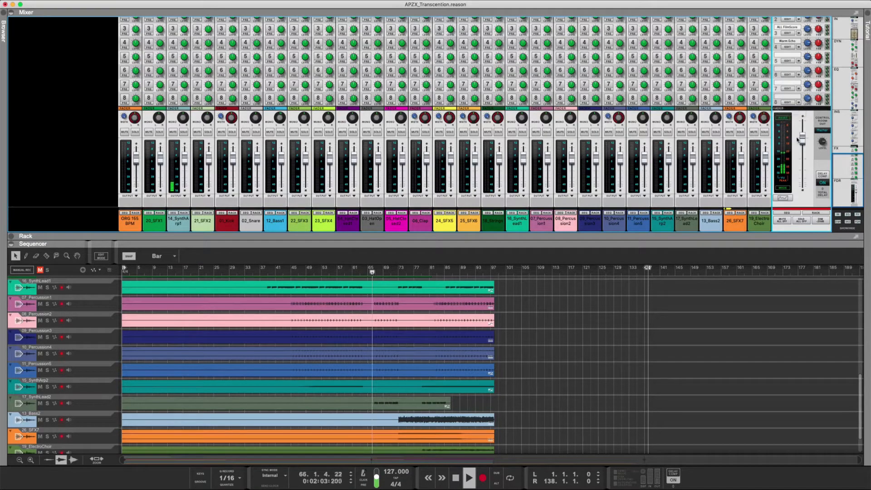
Lower the master level past about -2.61 dB during playback and stop the song near bar 97
left_click_drag(802, 140, 803, 146)
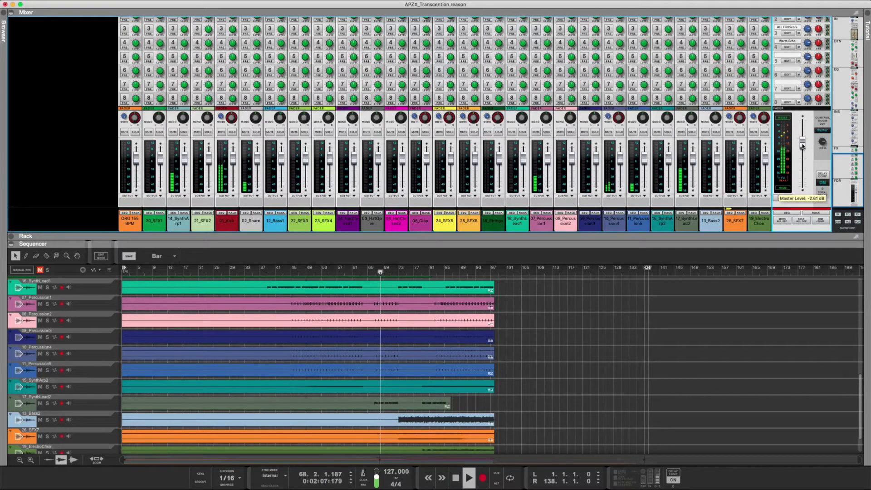
left_click_drag(803, 146, 802, 153)
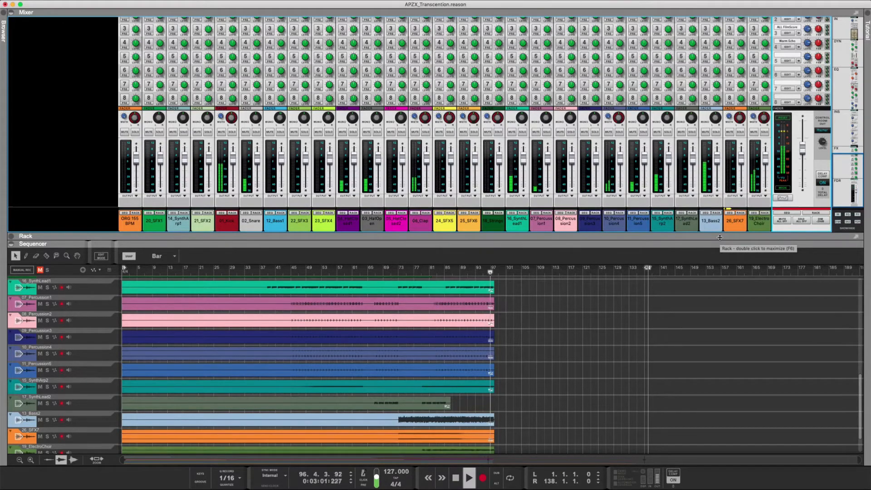
key("space")
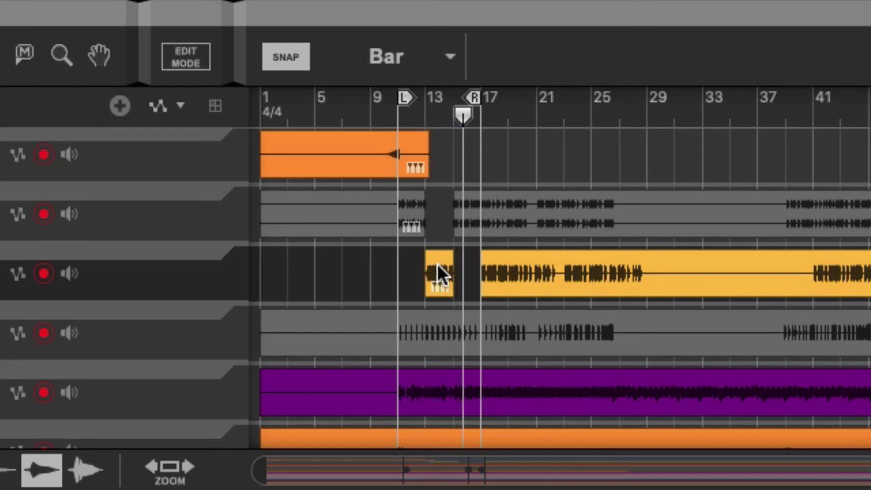
Show the rack with the sequencer, hide the insert effects area of 01_Kick and make that track a recording source
key("space")
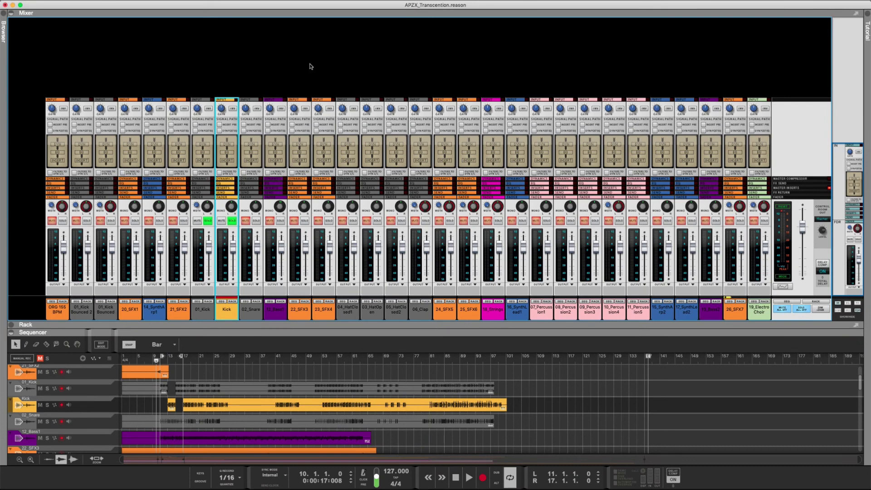
key("F5")
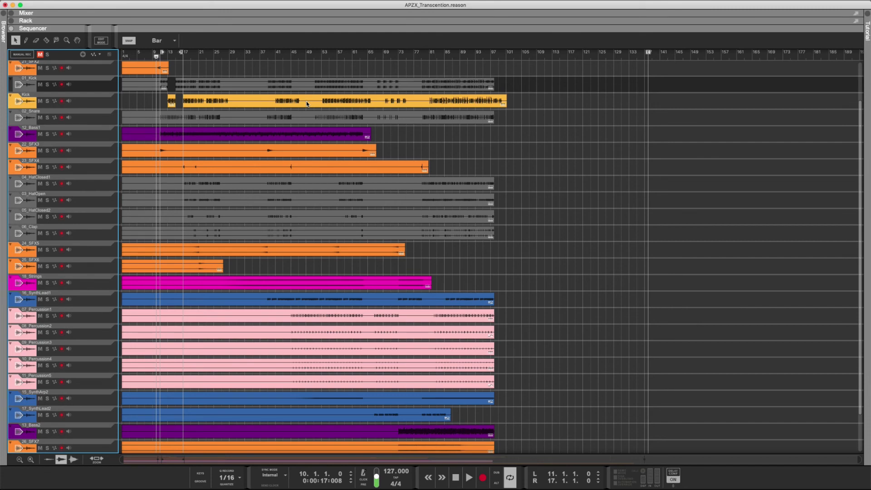
key("F6")
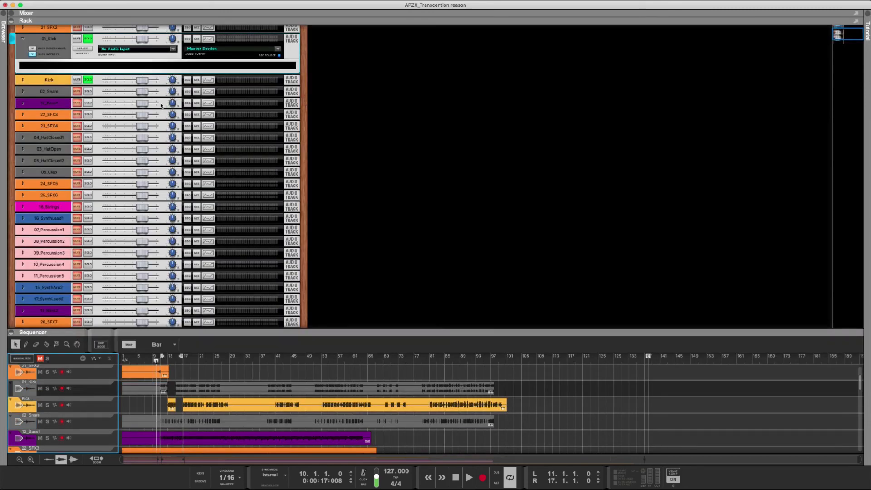
scroll(177, 126, "up", 3)
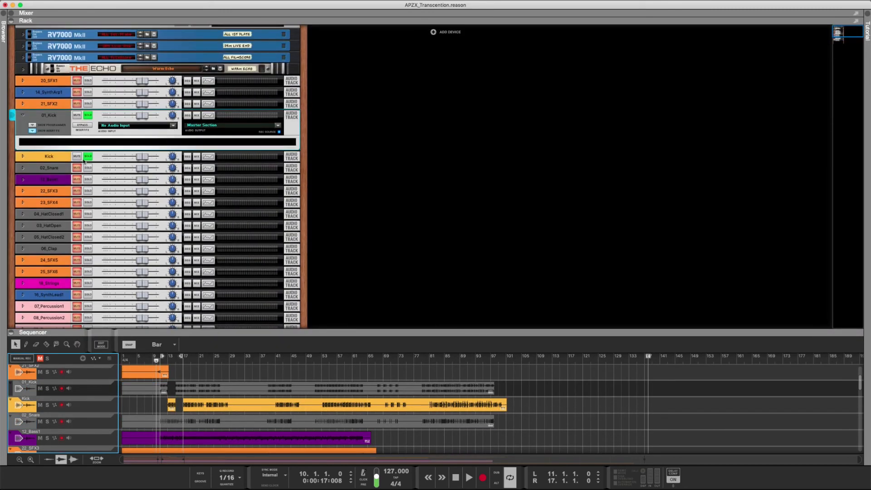
left_click(31, 131)
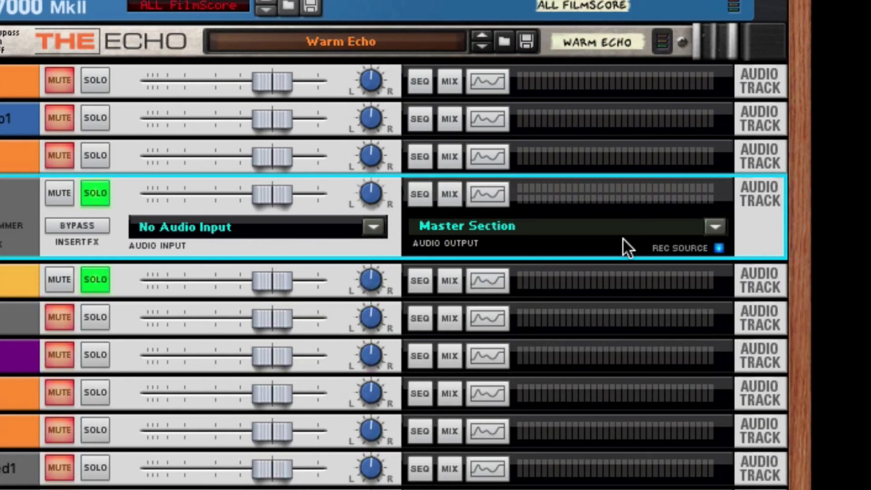
left_click(718, 247)
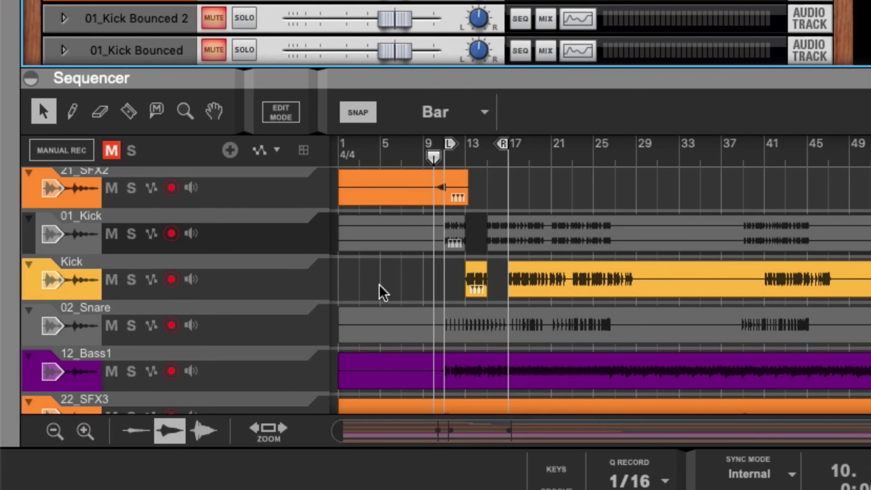
Arm the Kick track for recording with 01_Kick Left as its input, and return the playhead to bar 1
left_click(172, 279)
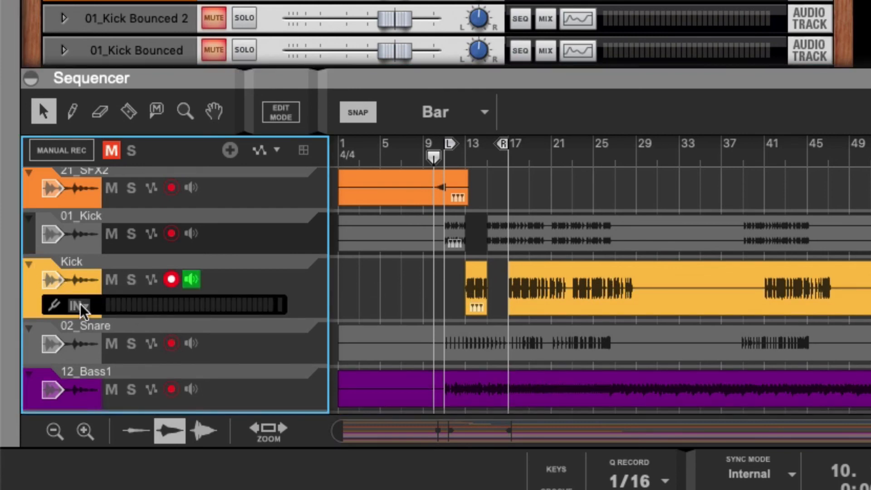
left_click(82, 304)
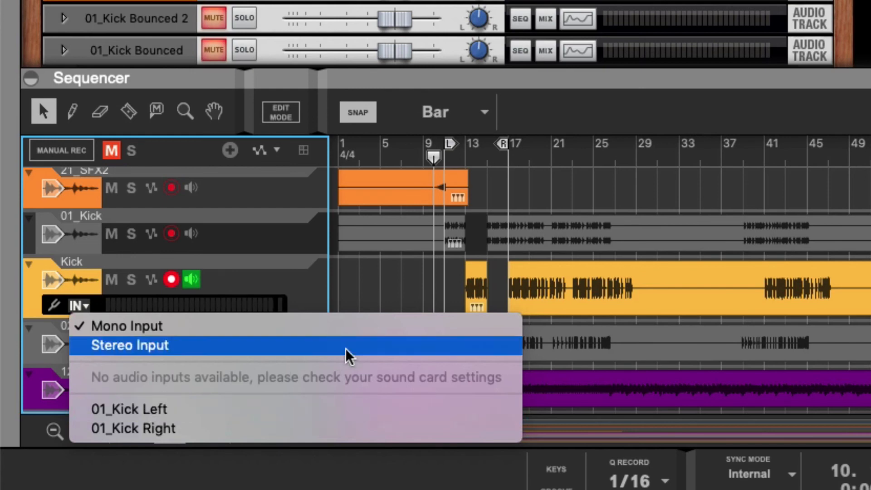
left_click(142, 408)
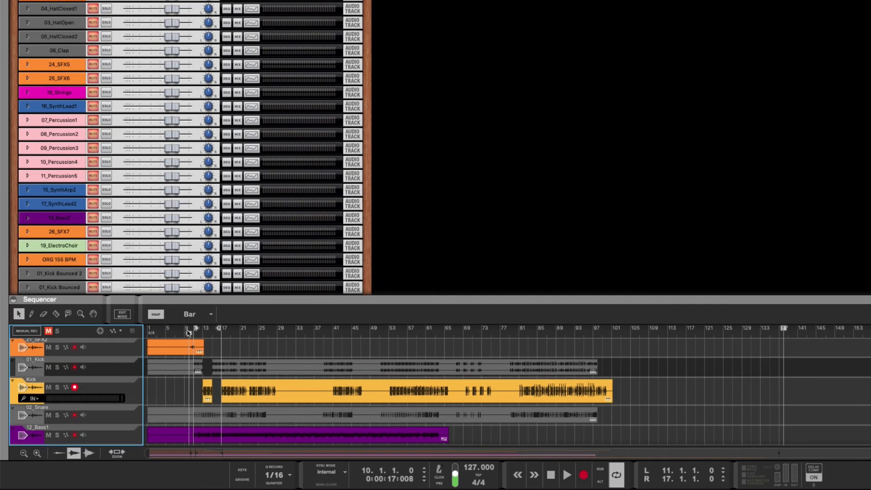
left_click_drag(190, 334, 106, 331)
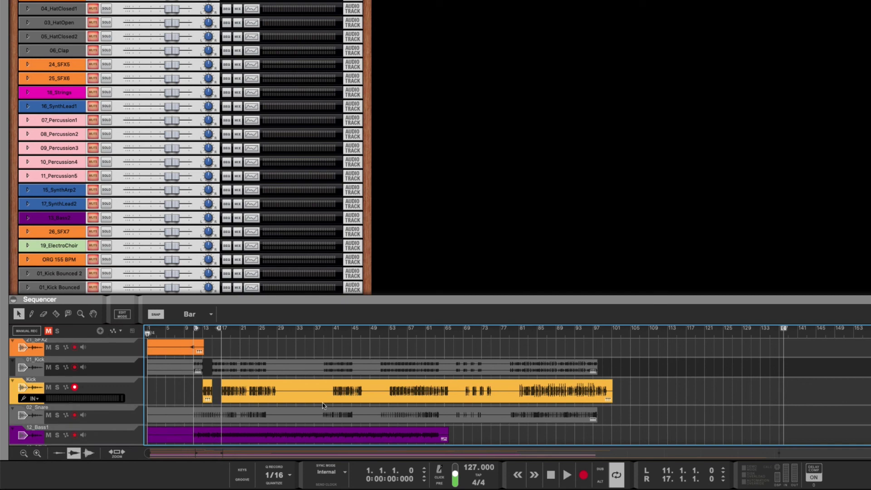